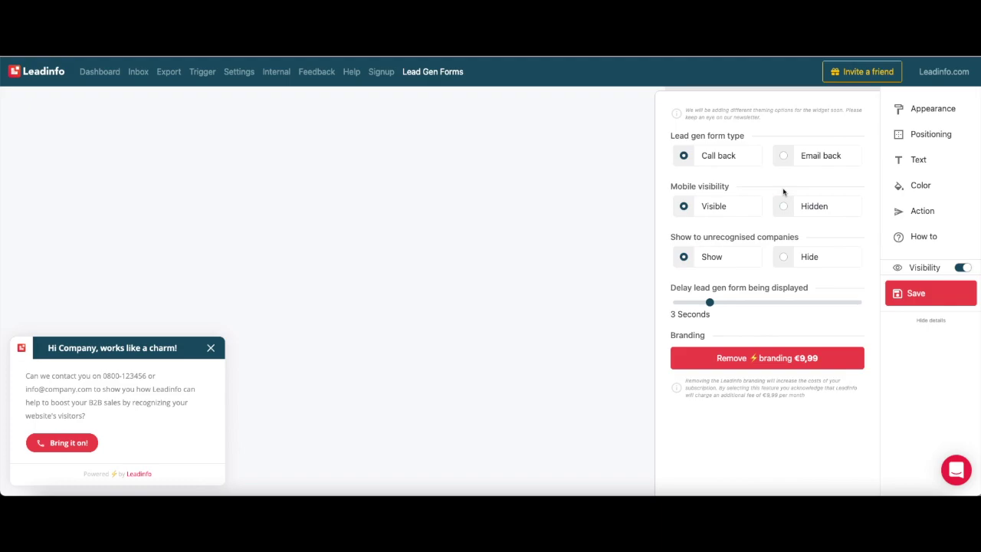
- Position the form at the bottom-left after trying middle, right-middle and bottom-right placements
triple_click(734, 290)
left_click(733, 290)
left_click(930, 135)
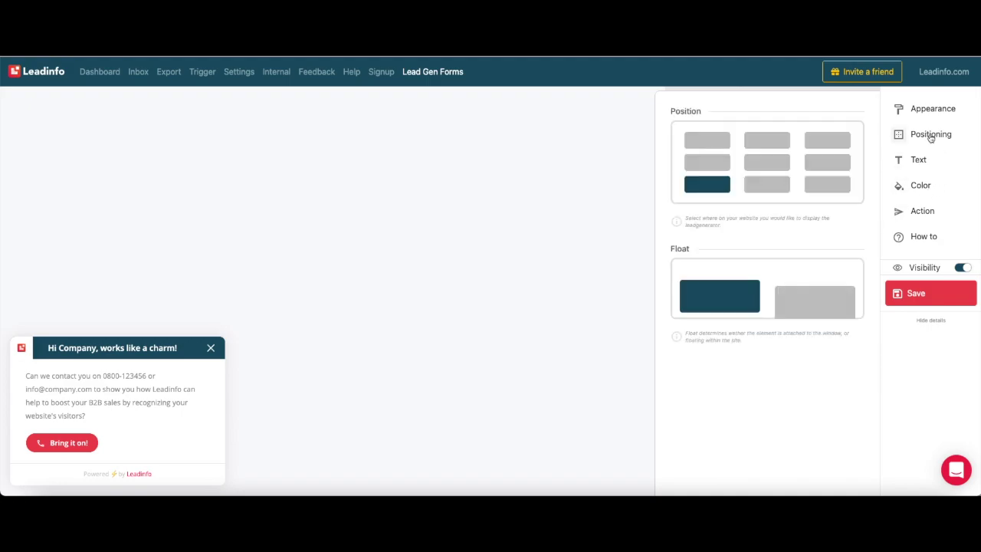
left_click(762, 167)
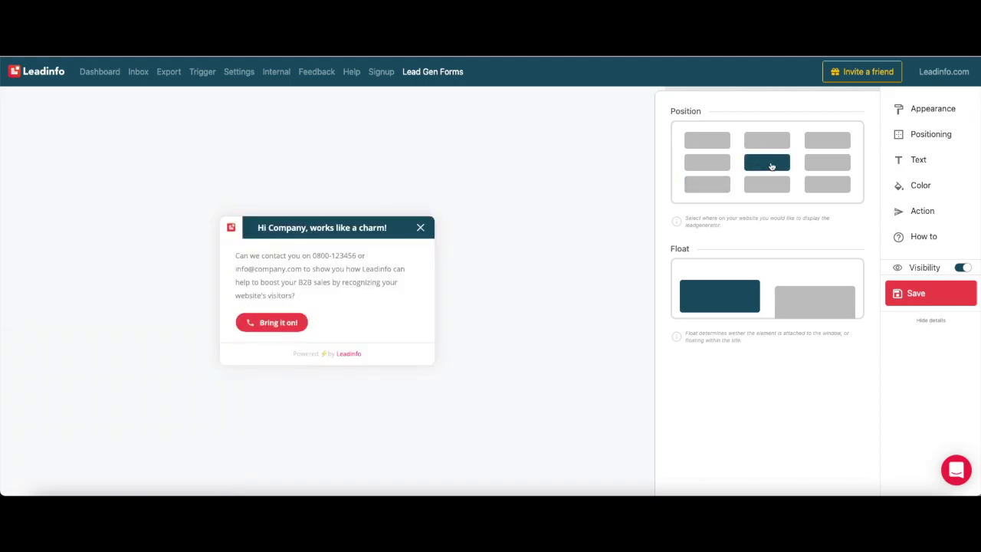
left_click(836, 164)
left_click(830, 181)
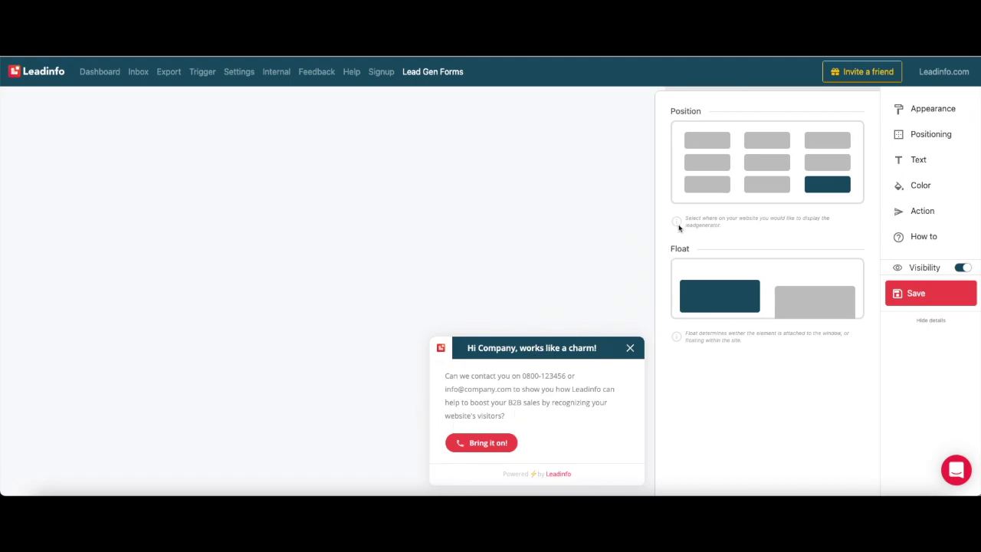
left_click(696, 191)
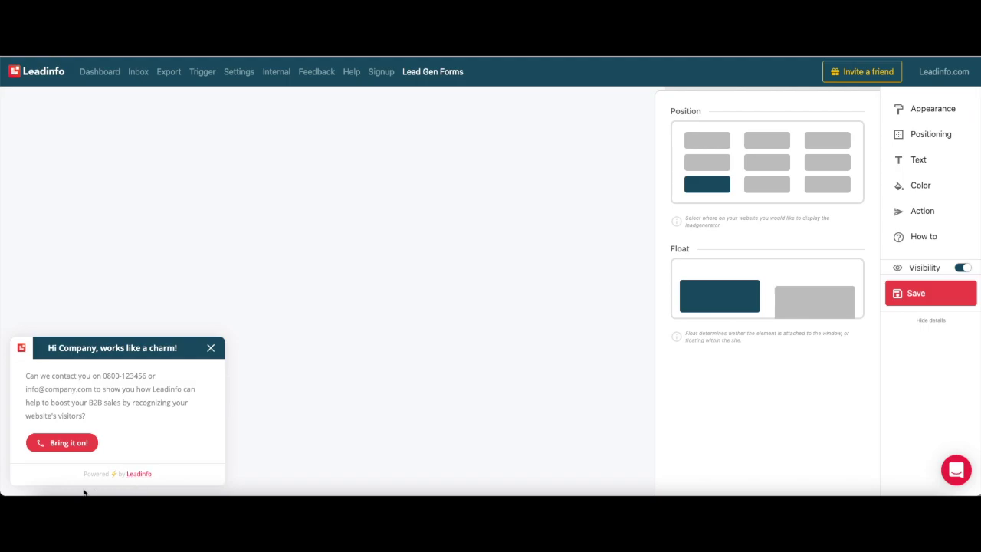
- Try the other float behaviour, restore the original one, and bring up the text settings
left_click(822, 294)
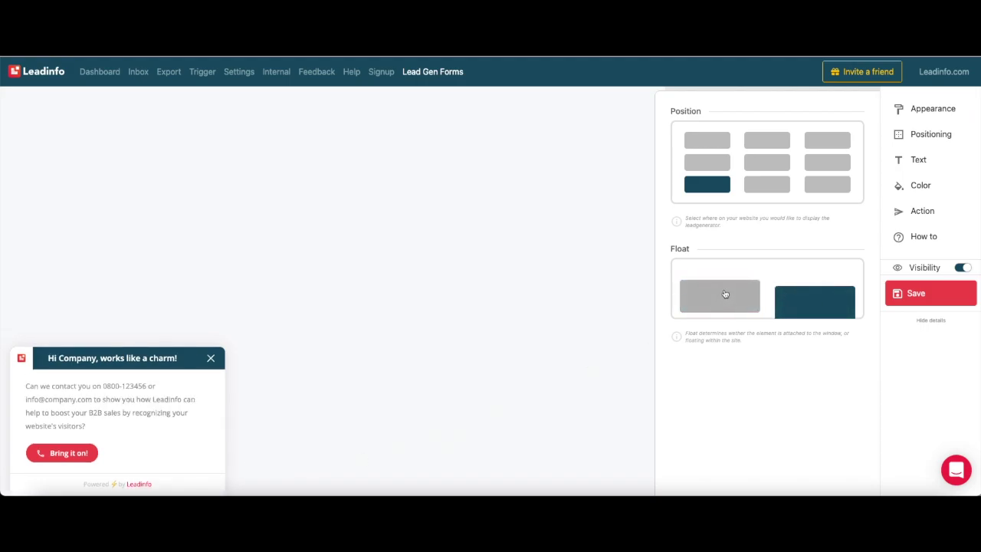
left_click(725, 293)
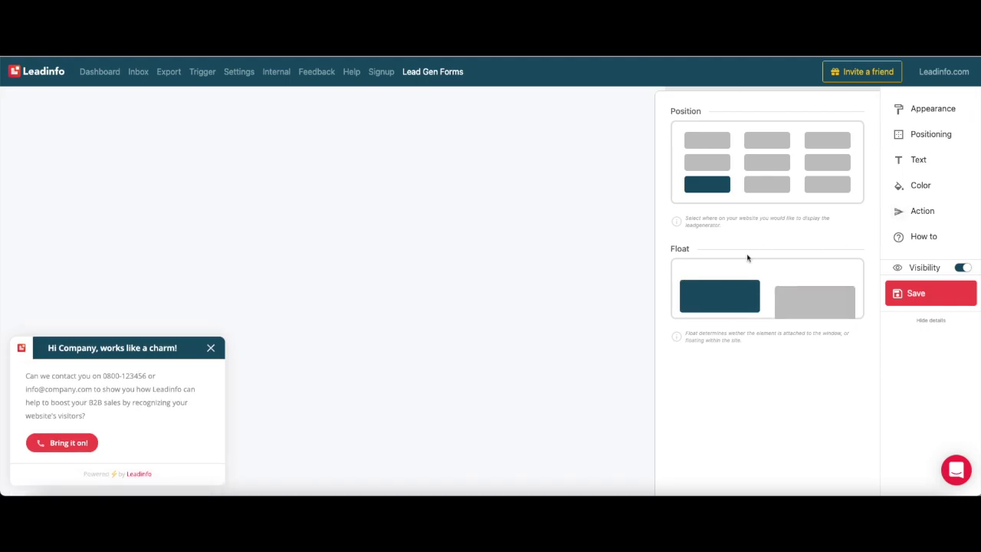
left_click(956, 158)
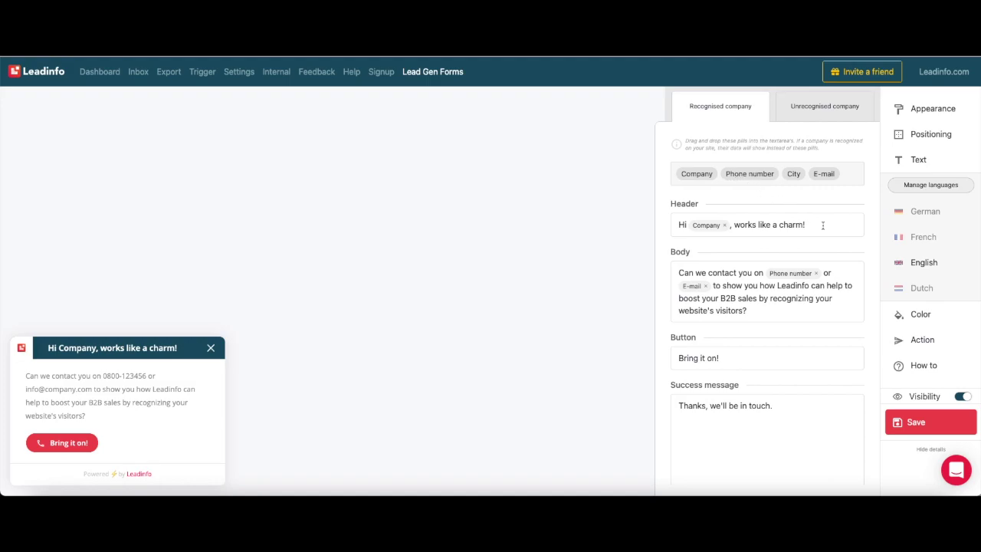
- Insert the Phone number pill into the form's header text
left_click_drag(763, 174, 842, 220)
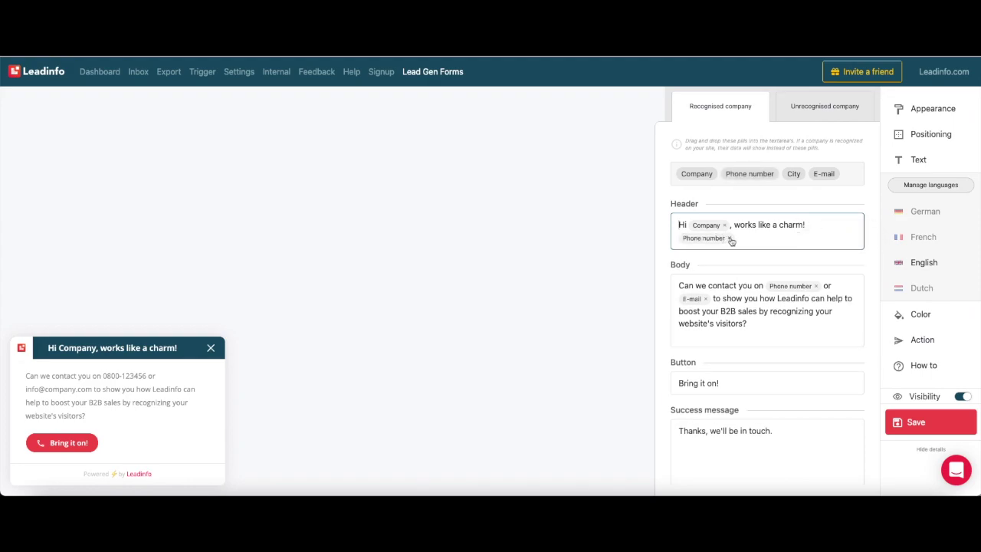
left_click(744, 299)
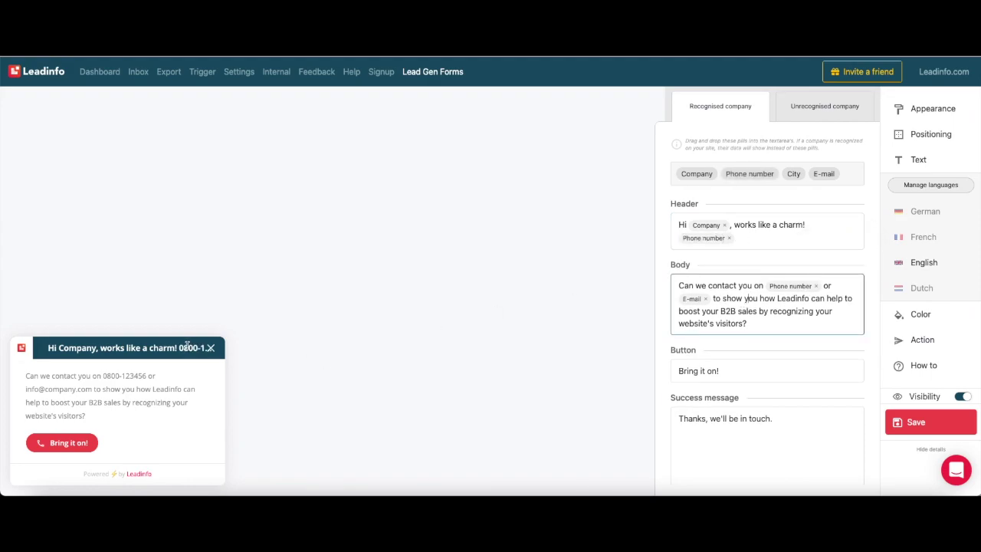
left_click(730, 242)
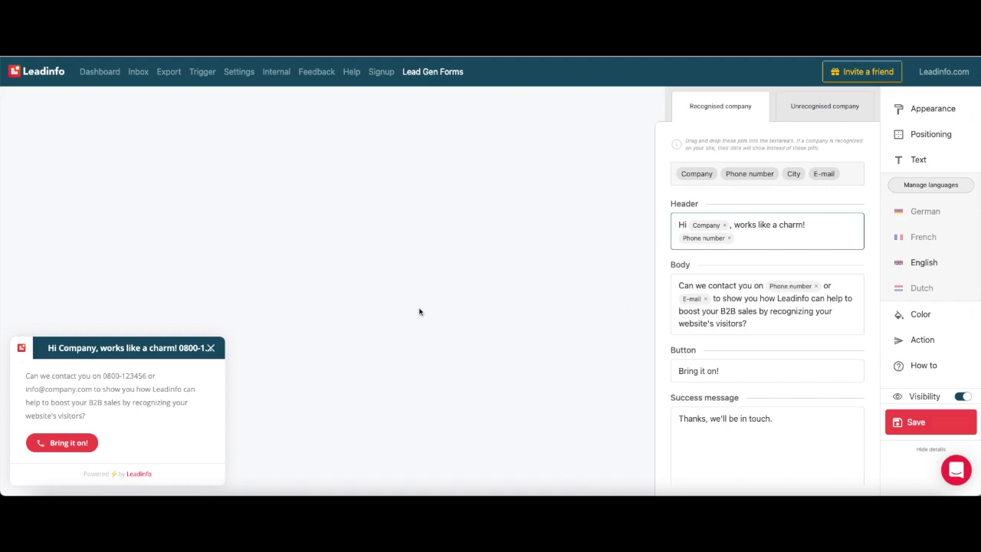
- Preview the expanded call-back form and check its Company and Phone fields
scroll(678, 371, "down", 1)
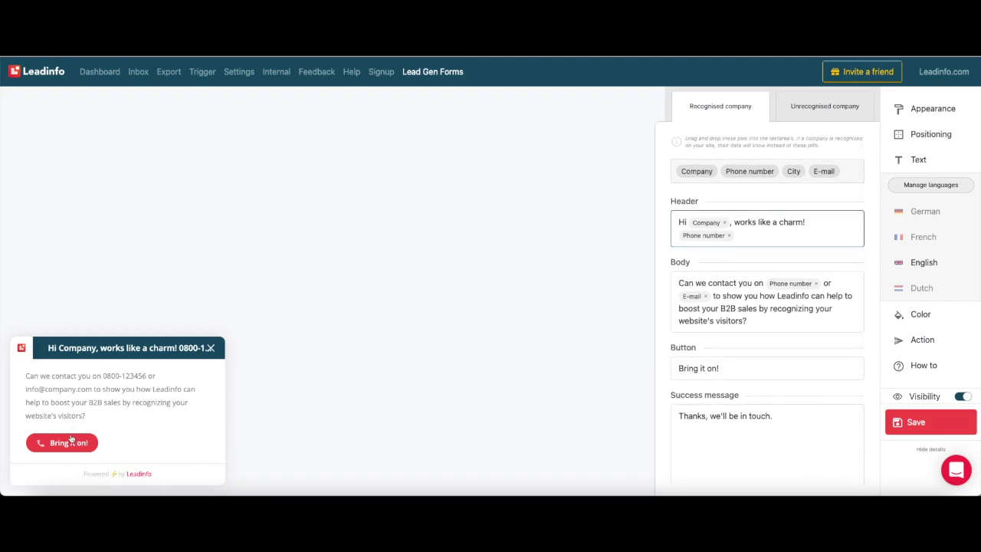
scroll(713, 440, "down", 1)
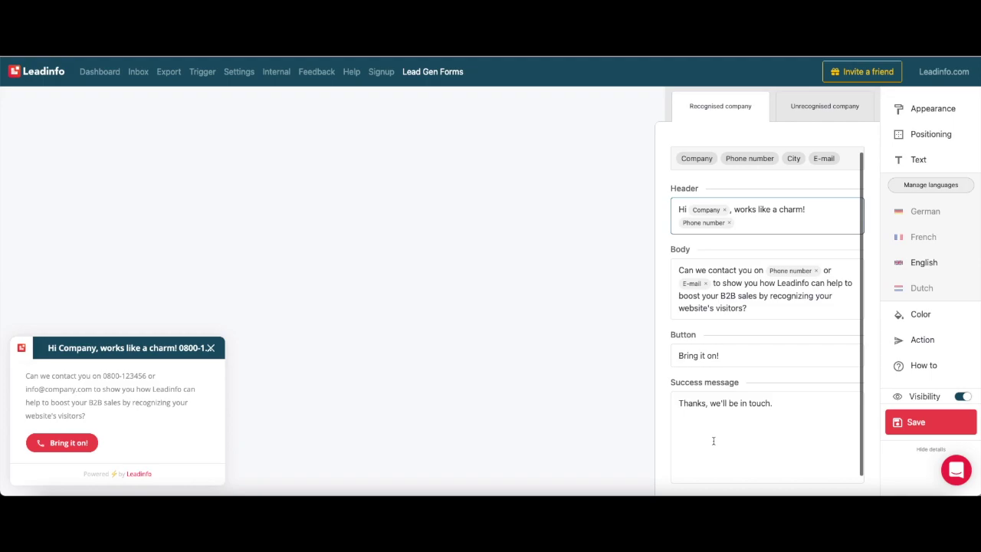
left_click(79, 442)
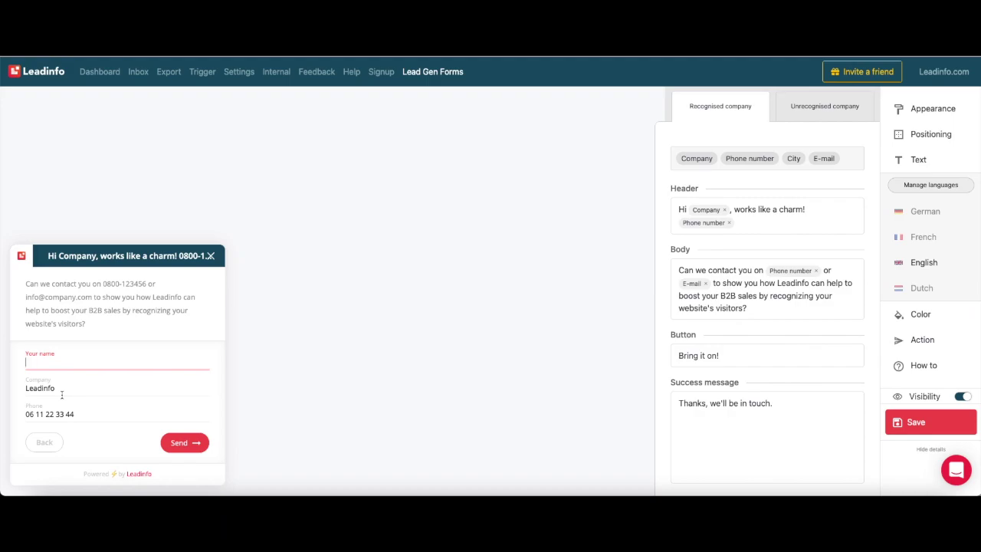
left_click(51, 388)
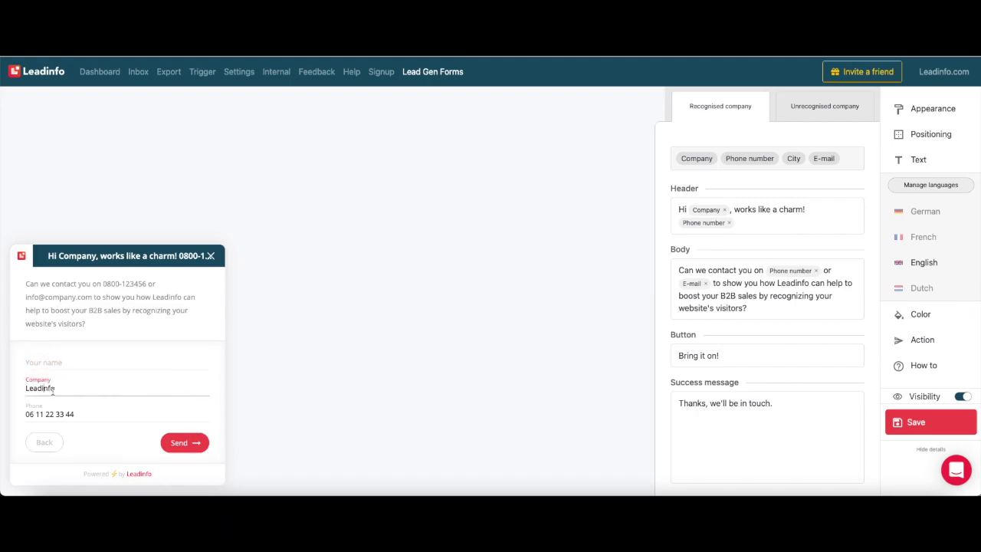
left_click(94, 410)
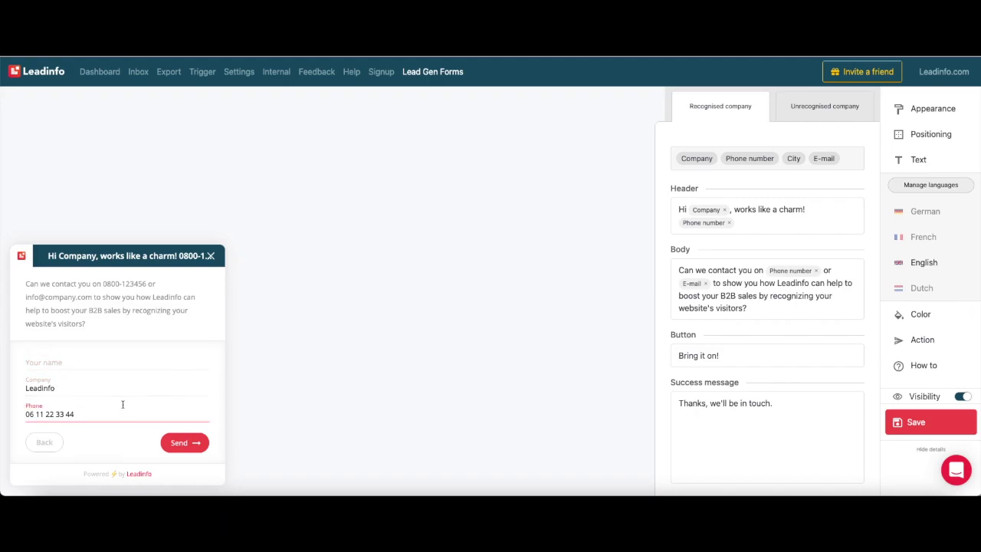
left_click(920, 188)
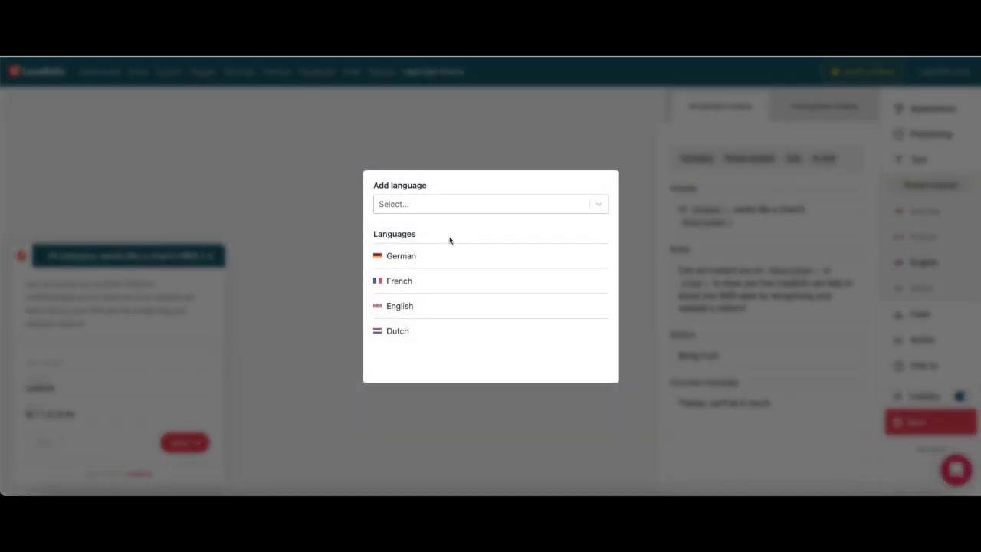
left_click(480, 204)
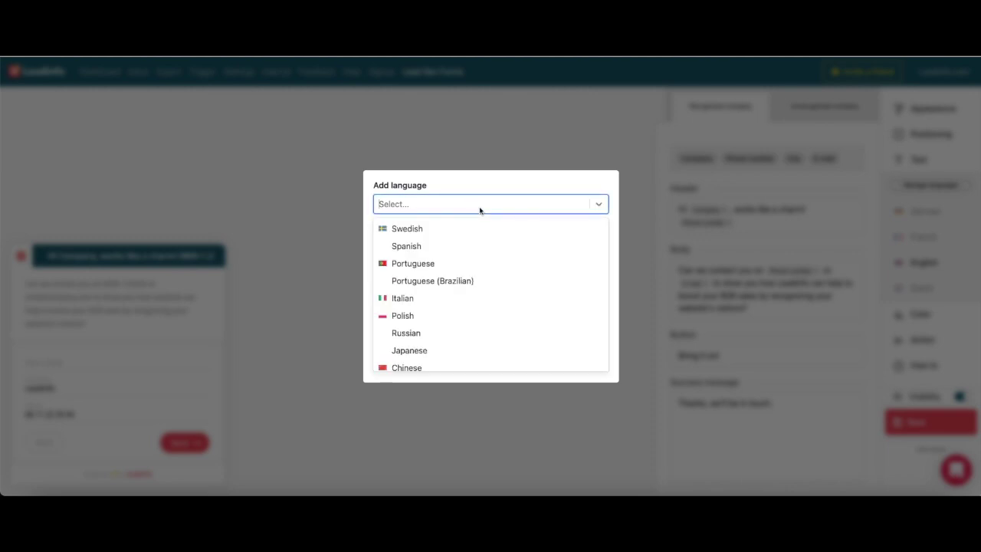
scroll(478, 251, "down", 1)
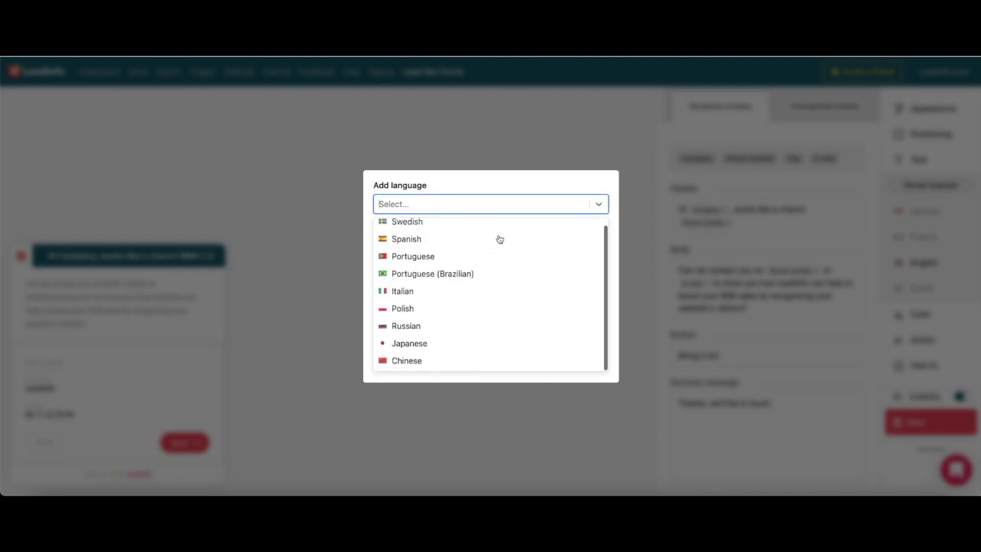
left_click(479, 224)
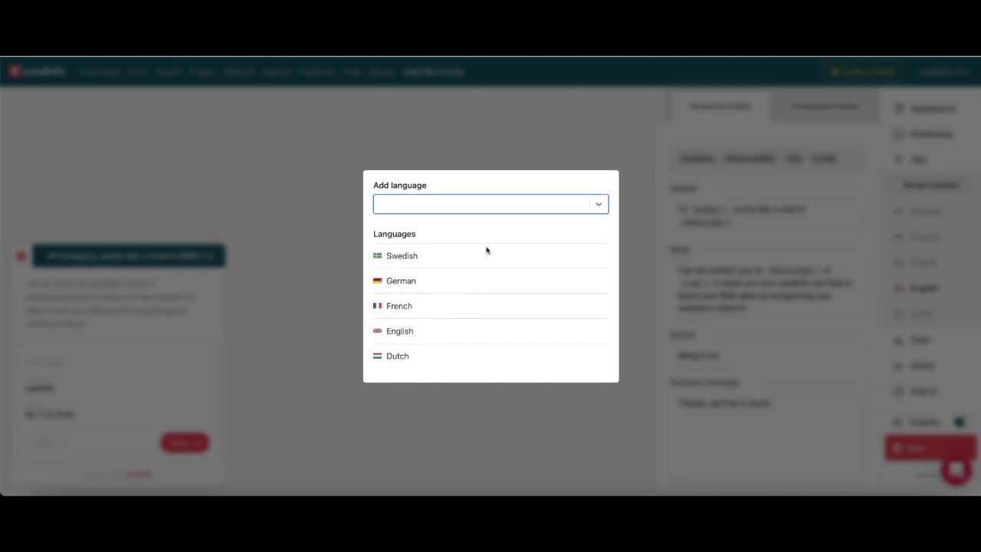
mouse_move(603, 262)
left_click(599, 257)
left_click(633, 265)
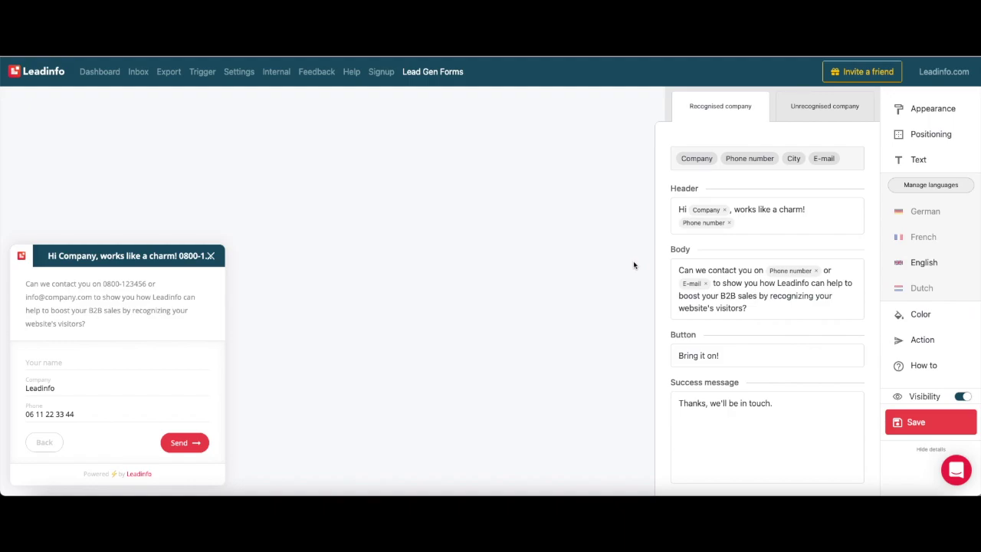
- Show the advanced header, body and button colours, reset the preview, then reach Action settings
left_click(924, 317)
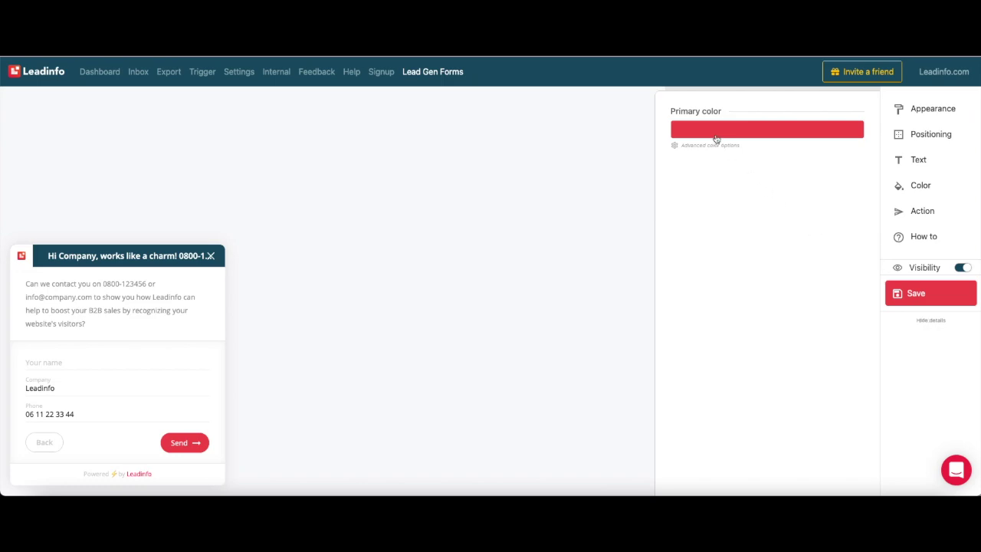
left_click(35, 445)
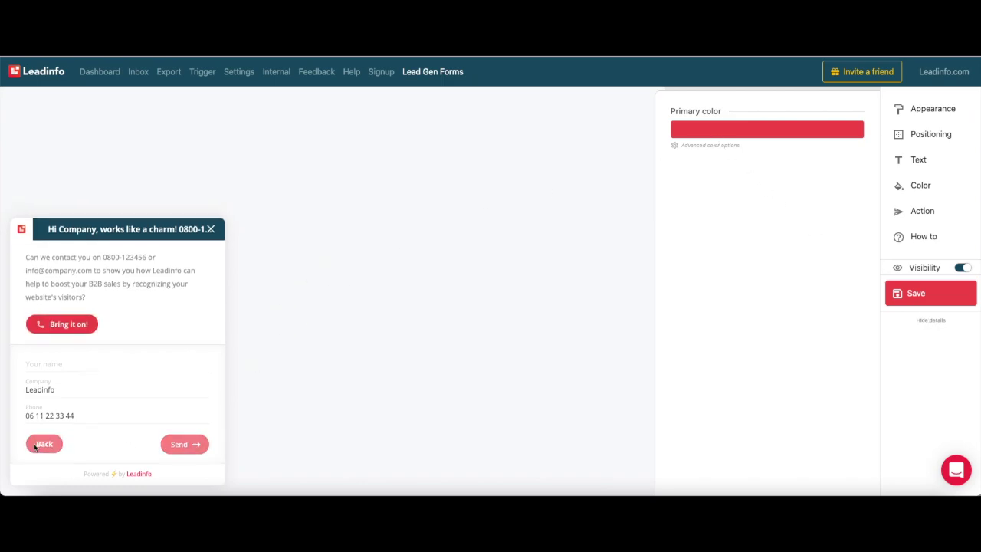
left_click(35, 445)
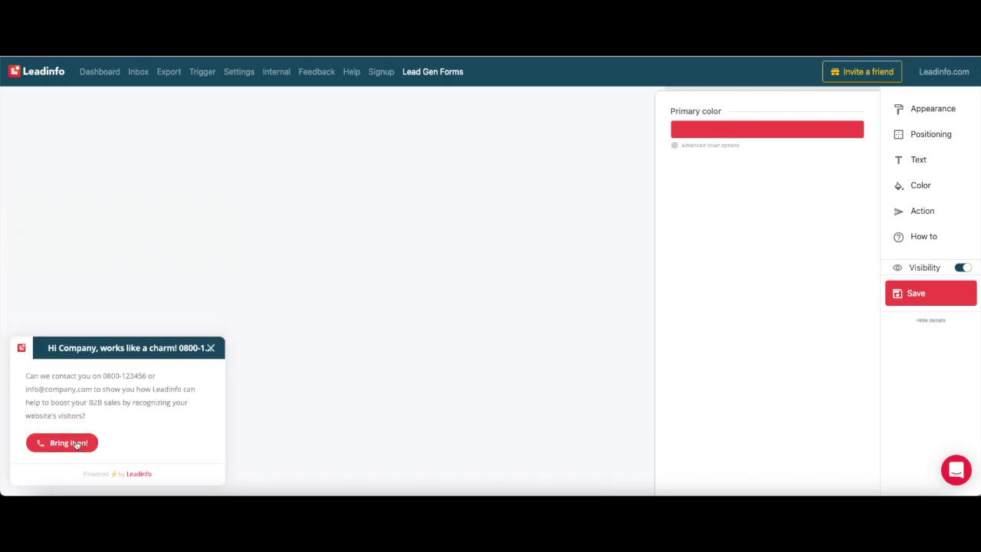
left_click(720, 151)
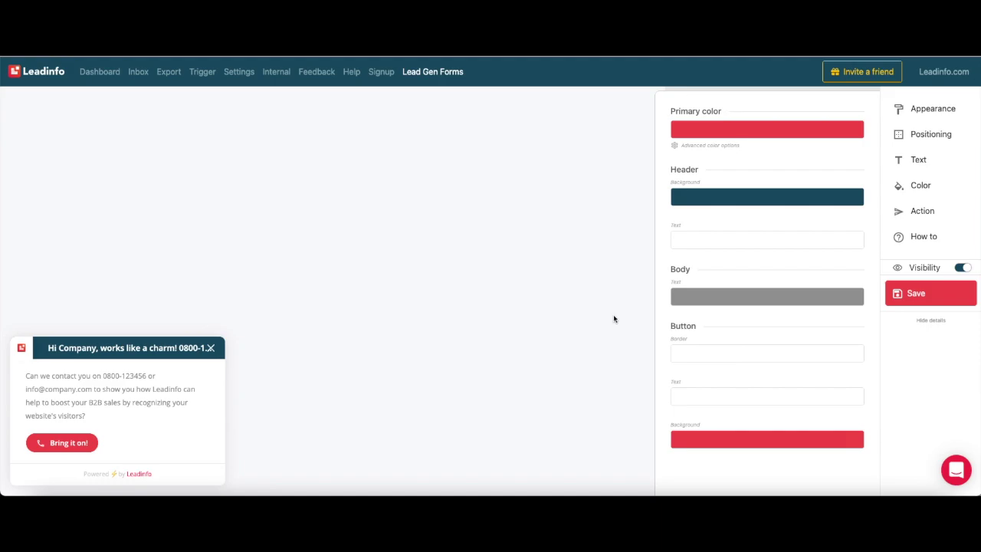
left_click(953, 215)
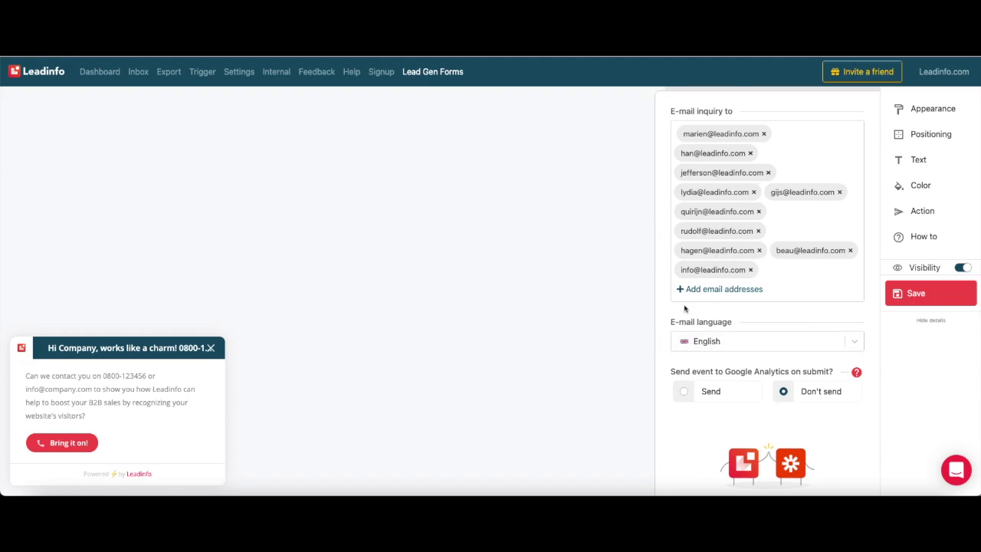
left_click(786, 263)
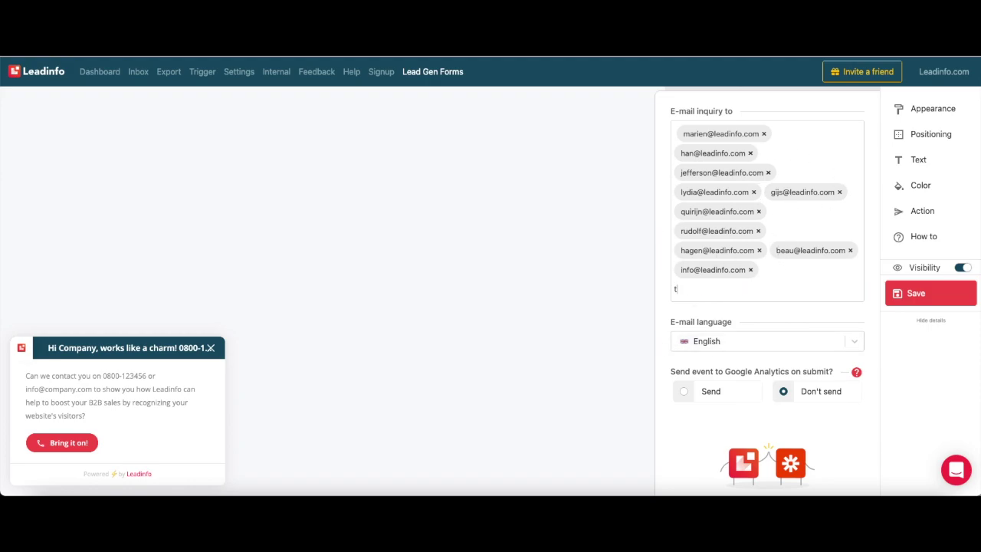
key("Return")
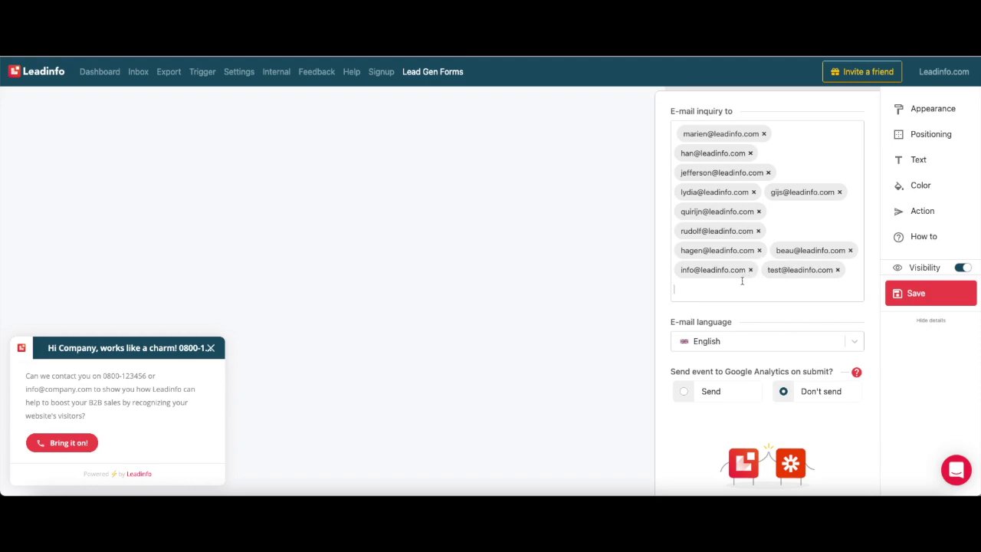
left_click(840, 271)
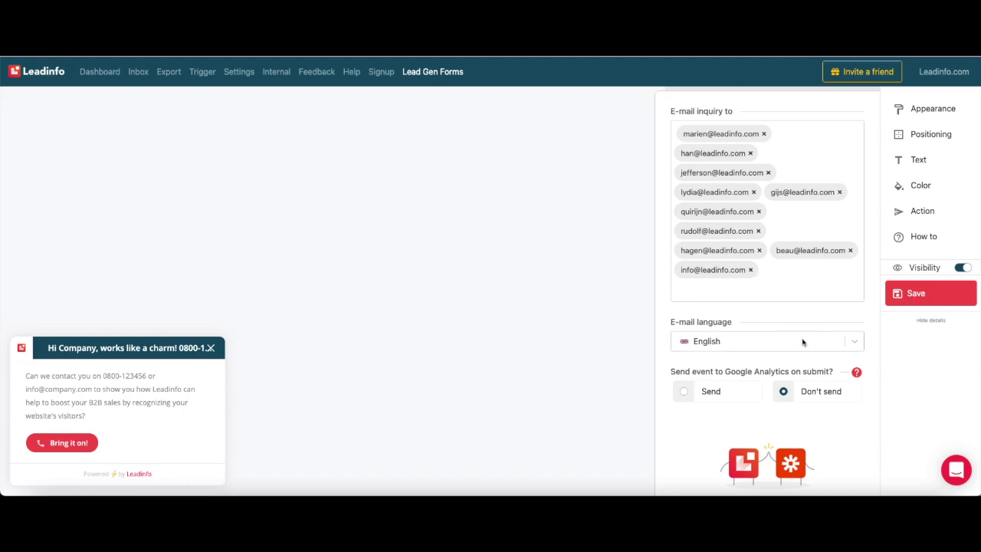
left_click(802, 341)
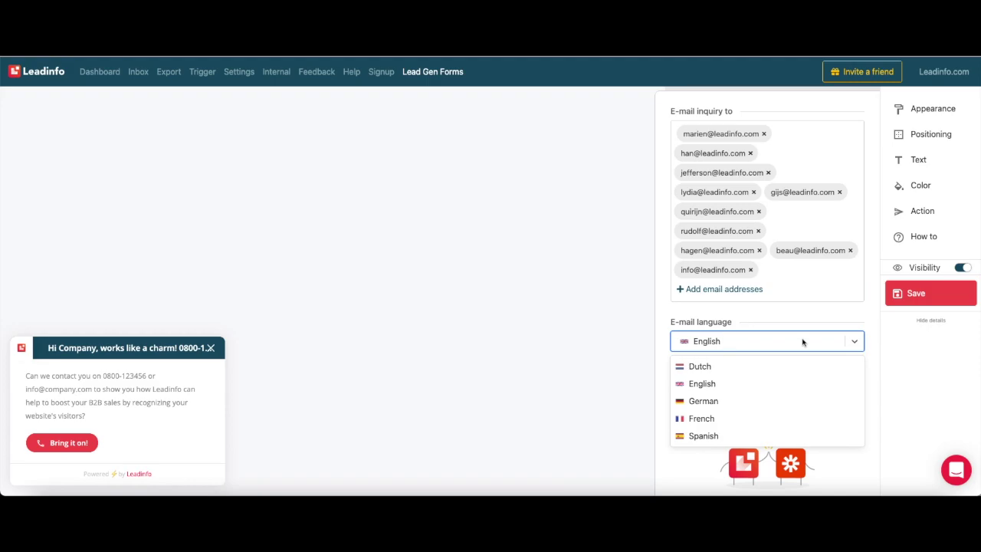
left_click(802, 341)
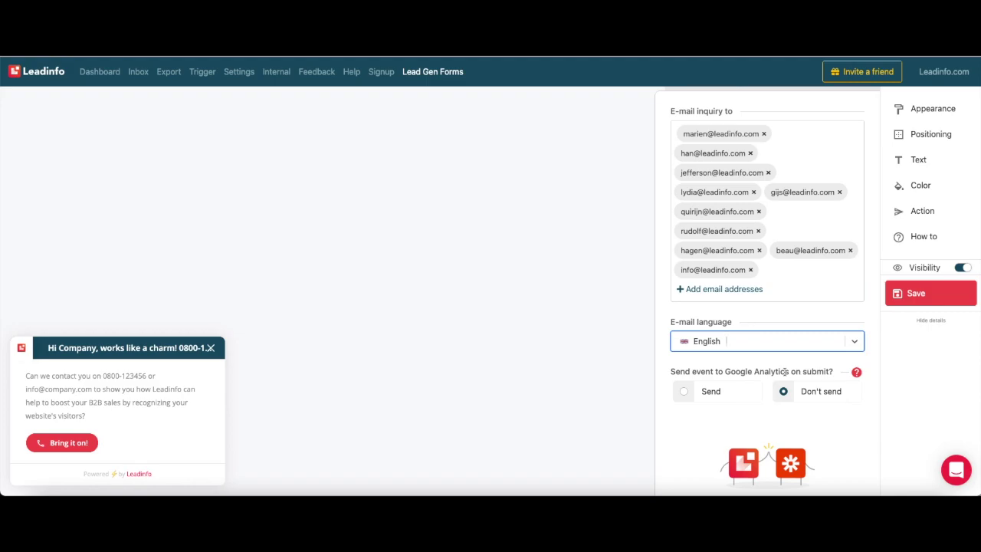
left_click(586, 334)
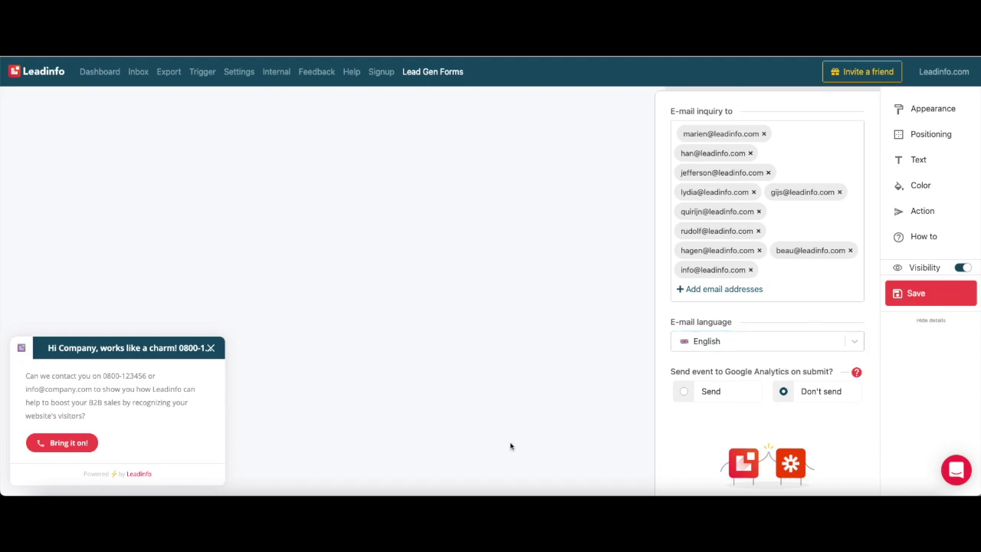